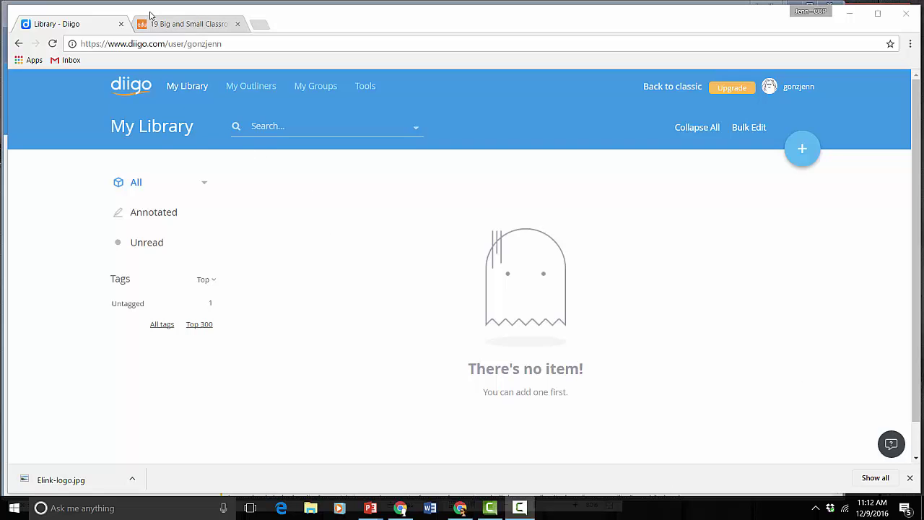
# Step: Copy the Edutopia article's web address and return to the Diigo library
pyautogui.click(184, 24)
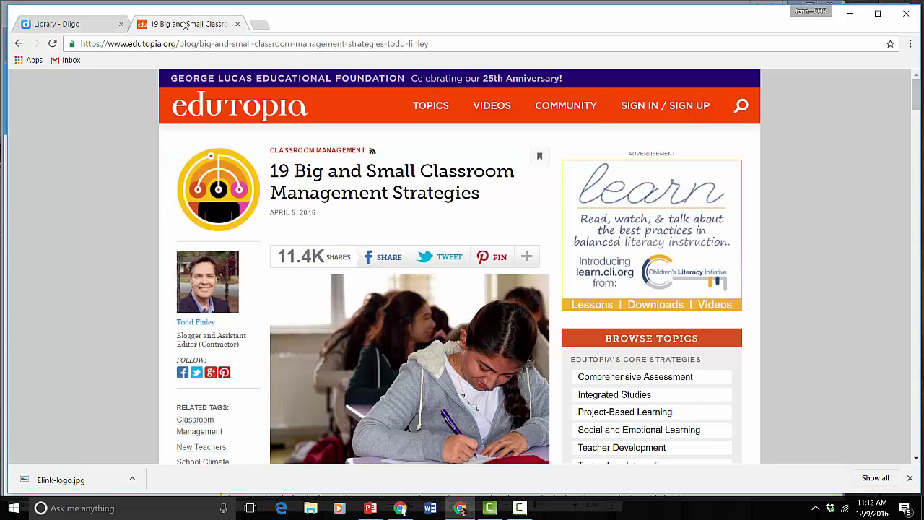
pyautogui.click(260, 44)
pyautogui.rightClick(259, 45)
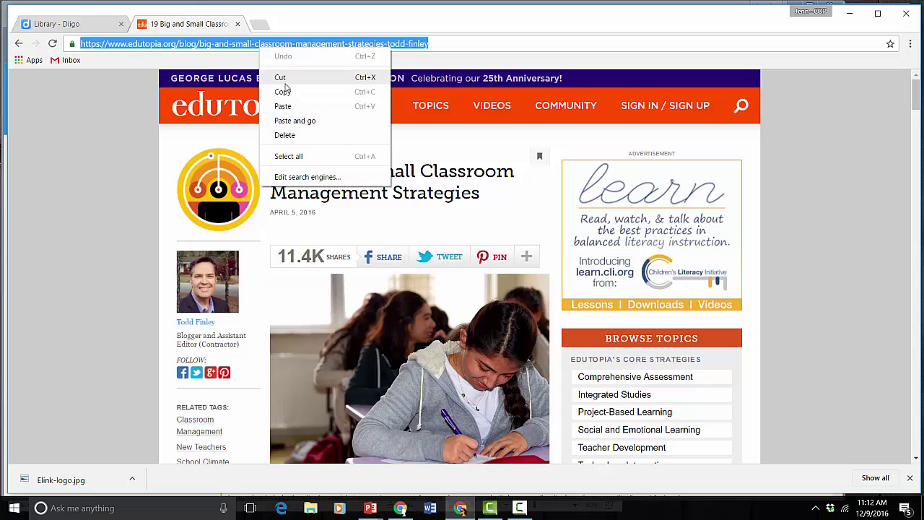
pyautogui.click(285, 91)
pyautogui.click(94, 25)
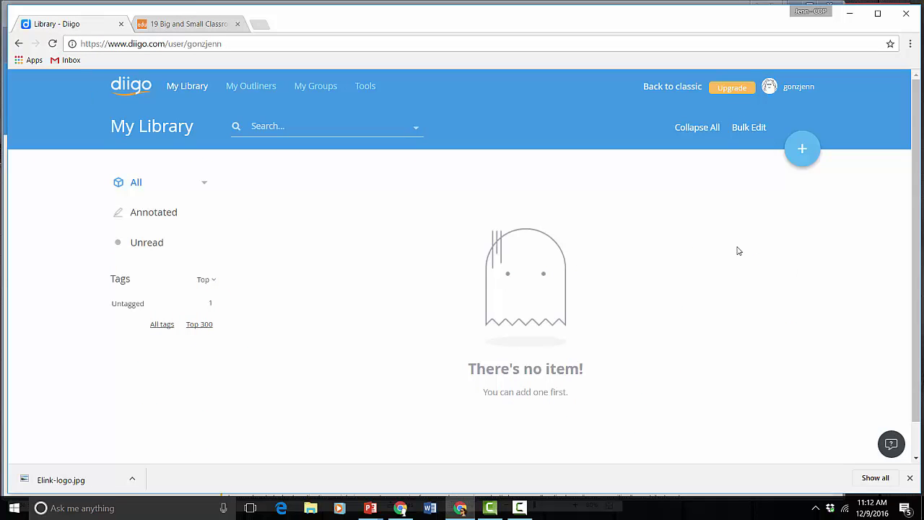
# Step: Start a webpage bookmark for the Edutopia address with description 'My description of this blog post.'
pyautogui.click(802, 151)
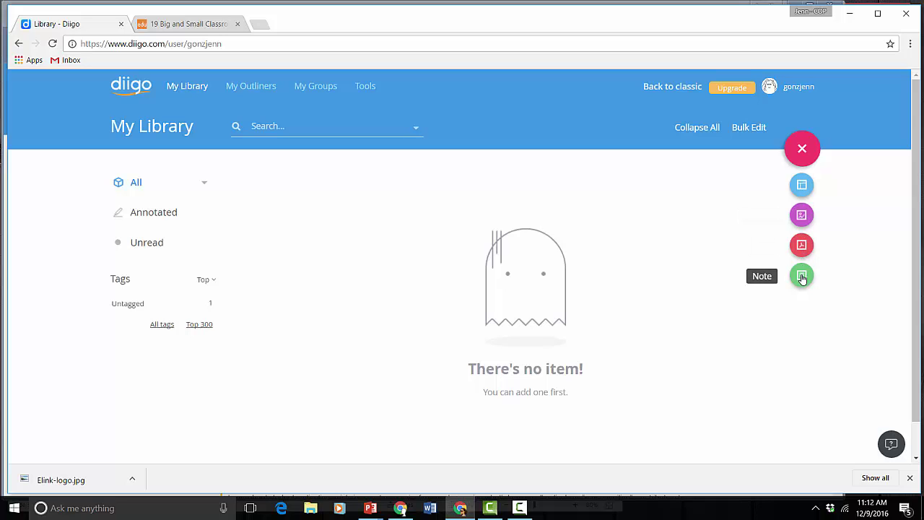
pyautogui.click(801, 186)
pyautogui.click(296, 182)
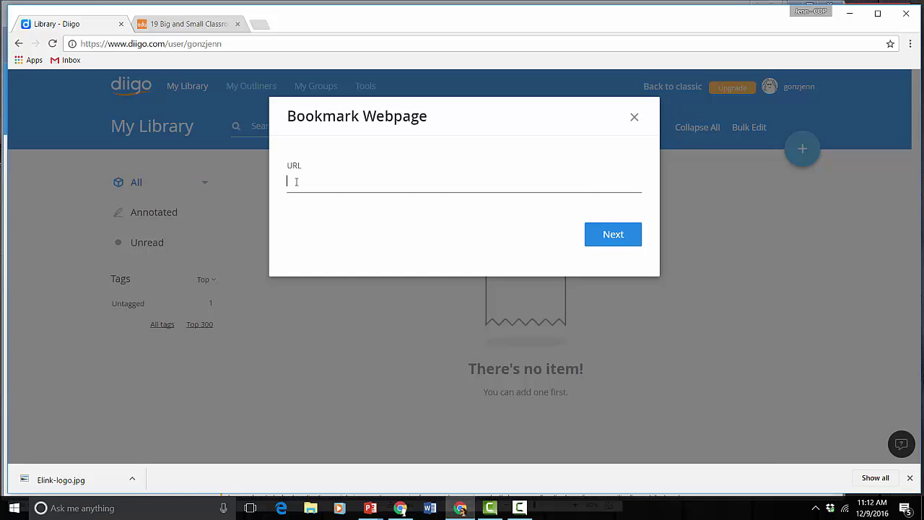
pyautogui.rightClick(295, 181)
pyautogui.click(353, 256)
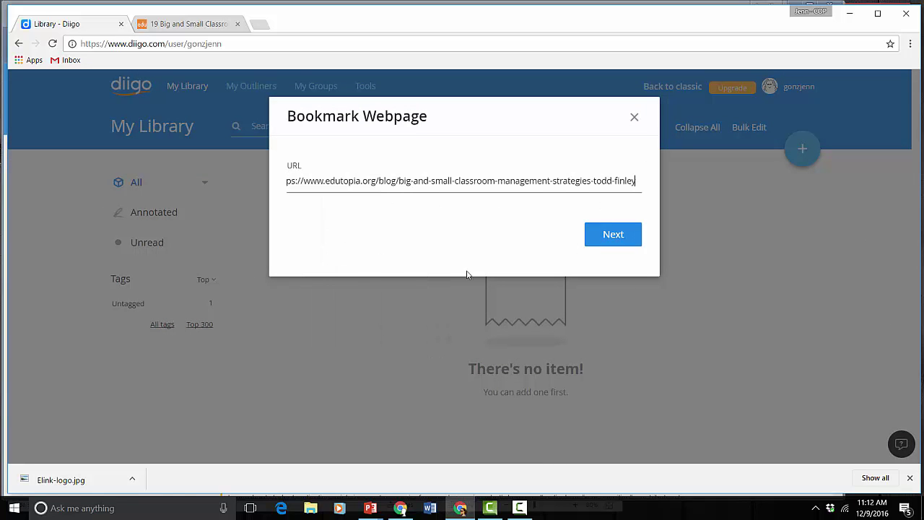
pyautogui.click(603, 243)
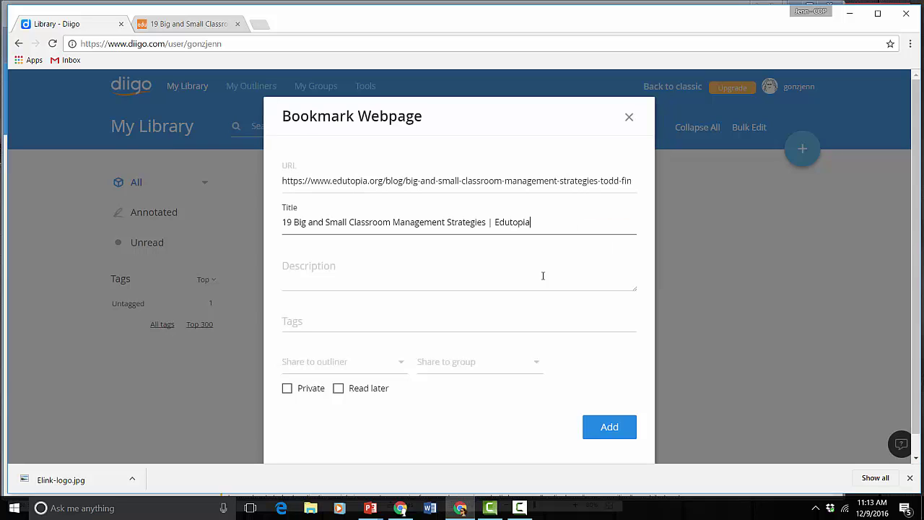
pyautogui.click(339, 287)
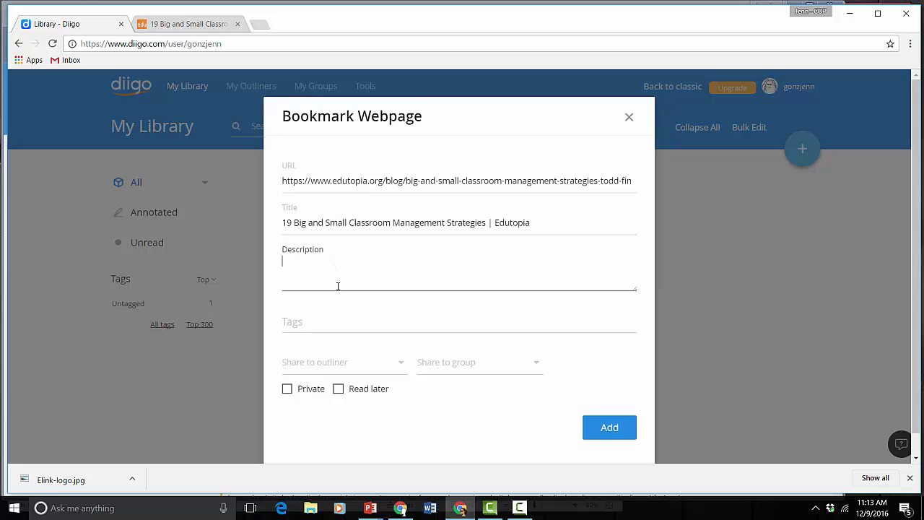
pyautogui.write('My description of this blog post.')
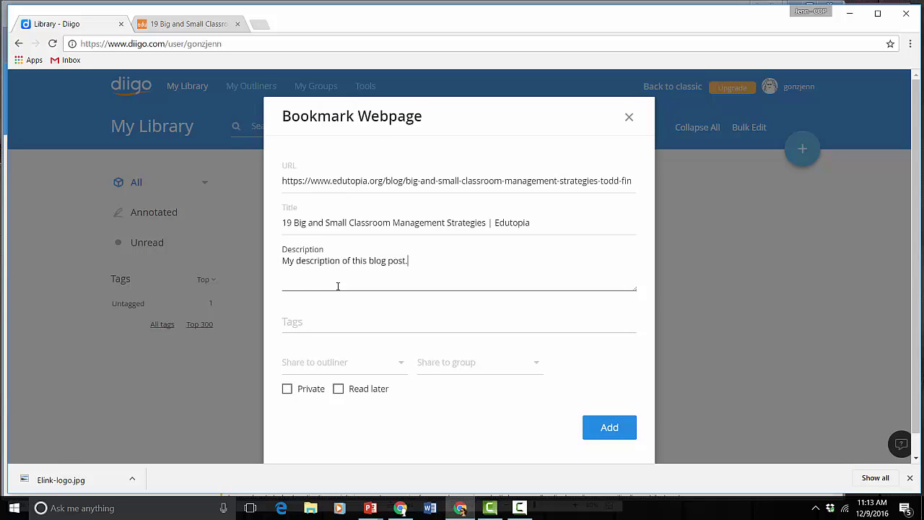
pyautogui.click(533, 224)
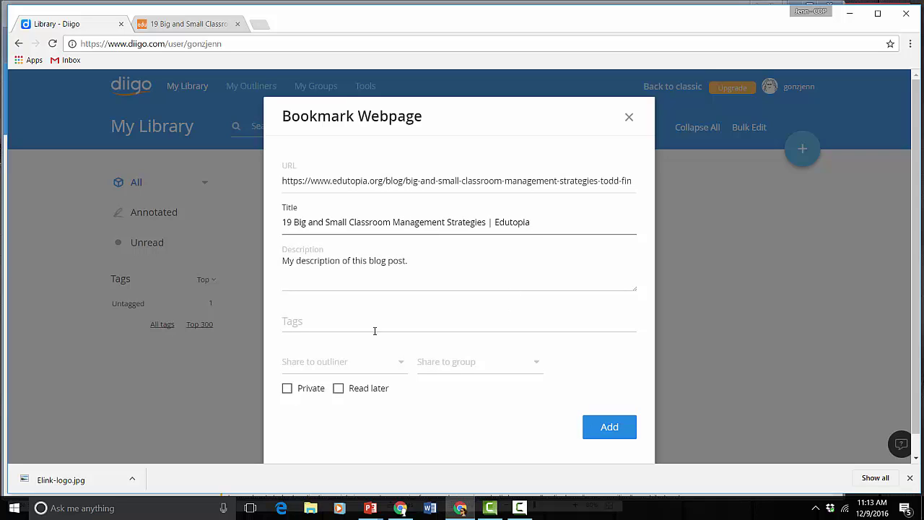
# Step: Tag the bookmark "classroom management" in quotes and add it to the library
pyautogui.click(300, 326)
pyautogui.write('classroom man')
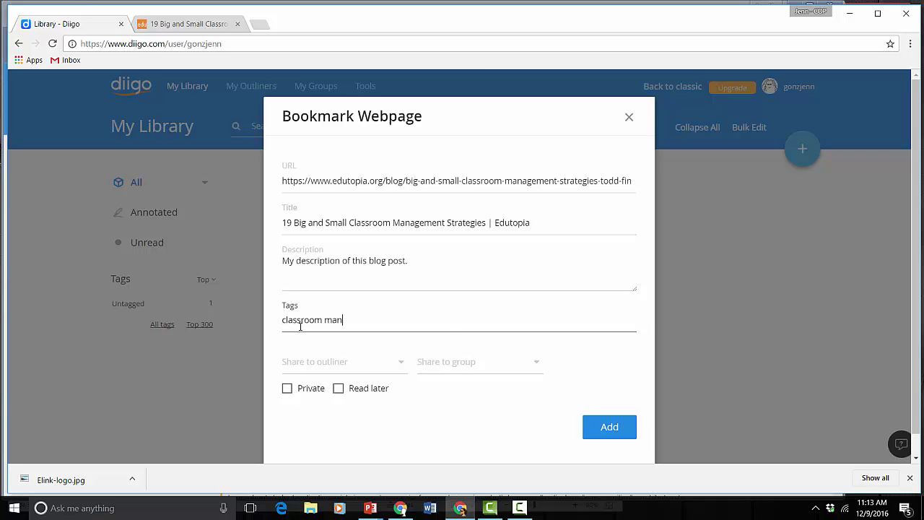
pyautogui.write('agement')
pyautogui.click(282, 320)
pyautogui.write('"')
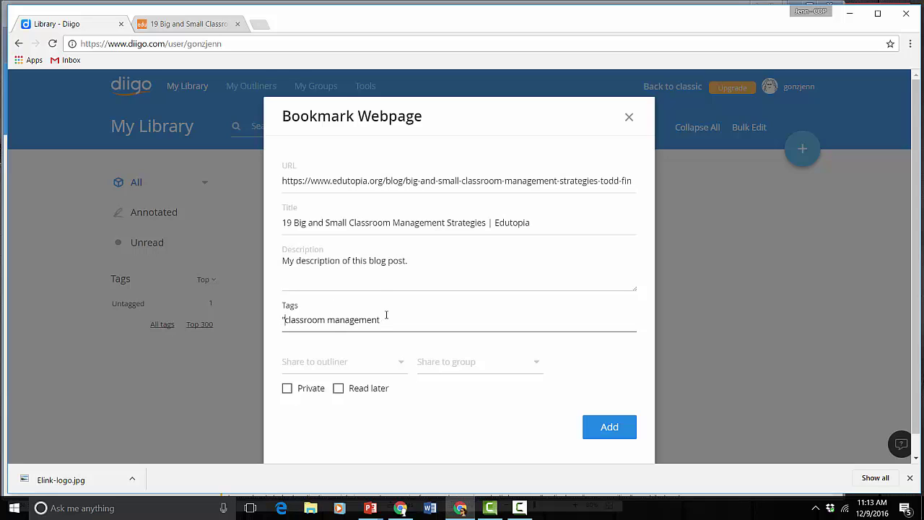
pyautogui.click(387, 319)
pyautogui.write('"')
pyautogui.click(593, 427)
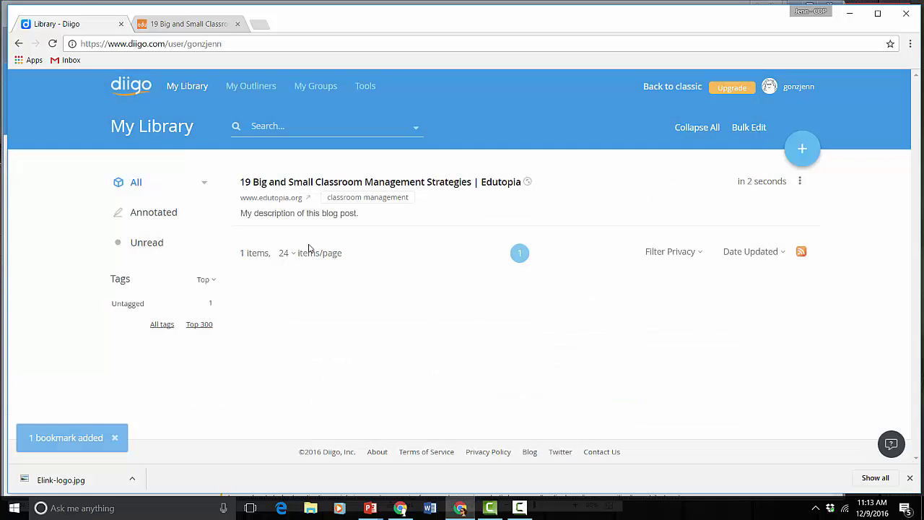
# Step: Copy the NEA classroom management article's web address and return to Diigo
pyautogui.click(256, 26)
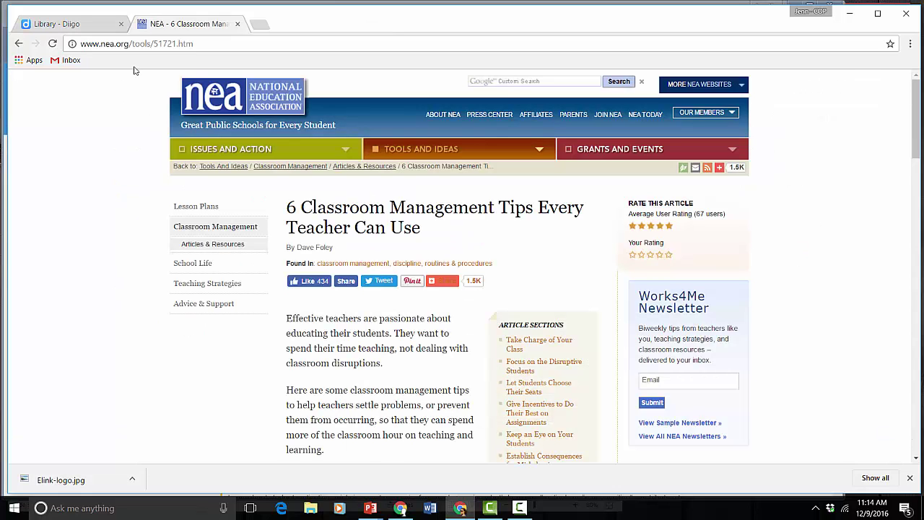
pyautogui.click(125, 45)
pyautogui.rightClick(125, 46)
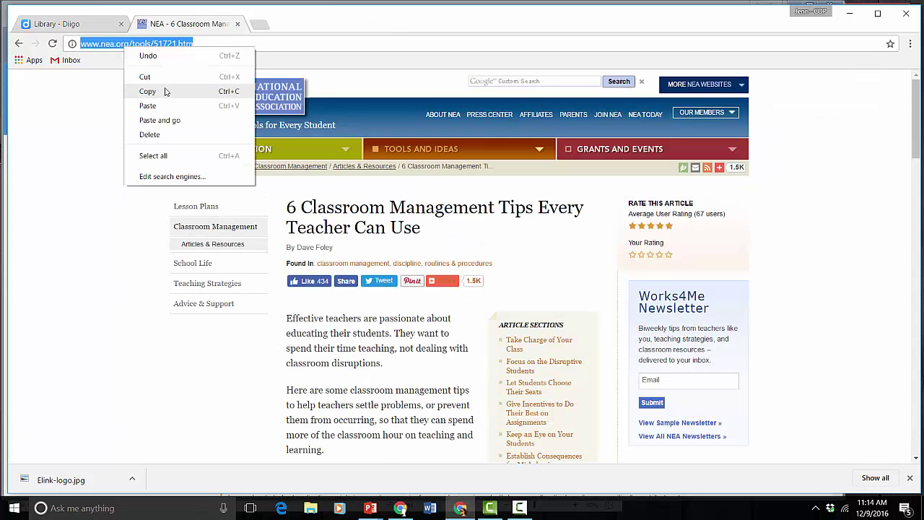
pyautogui.click(168, 90)
pyautogui.click(77, 27)
# Step: Bookmark the NEA address with description 'Another description. I can write a lot more here…' and tag "classroom management"
pyautogui.click(802, 149)
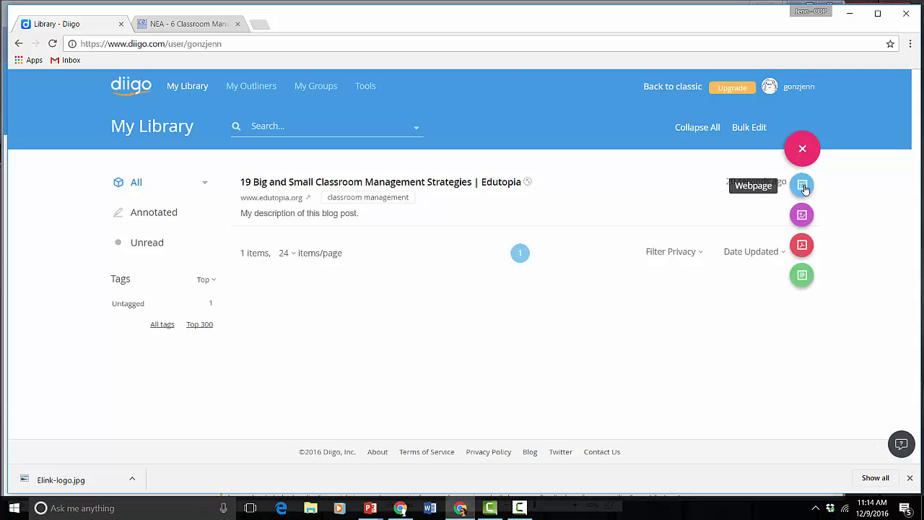
pyautogui.click(801, 184)
pyautogui.rightClick(534, 199)
pyautogui.click(356, 183)
pyautogui.hotkey('ctrl', 'v')
pyautogui.click(594, 233)
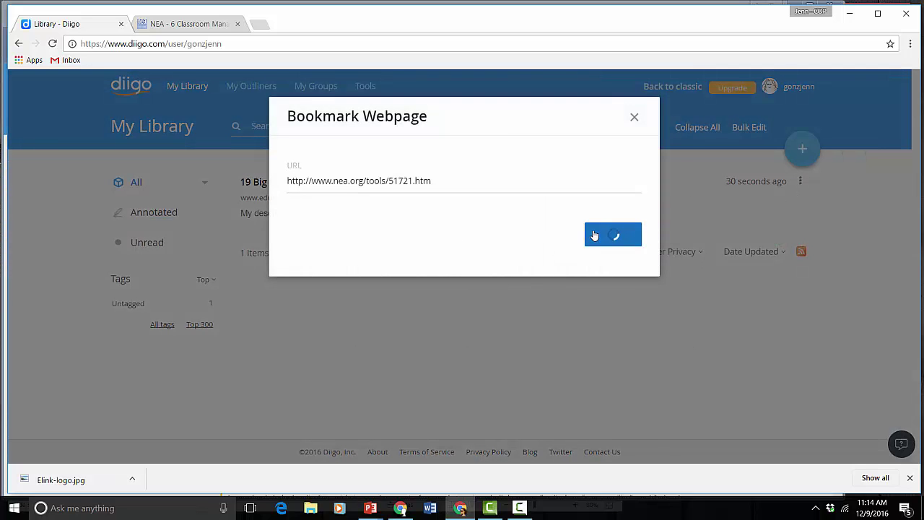
pyautogui.write('Another description. I can w')
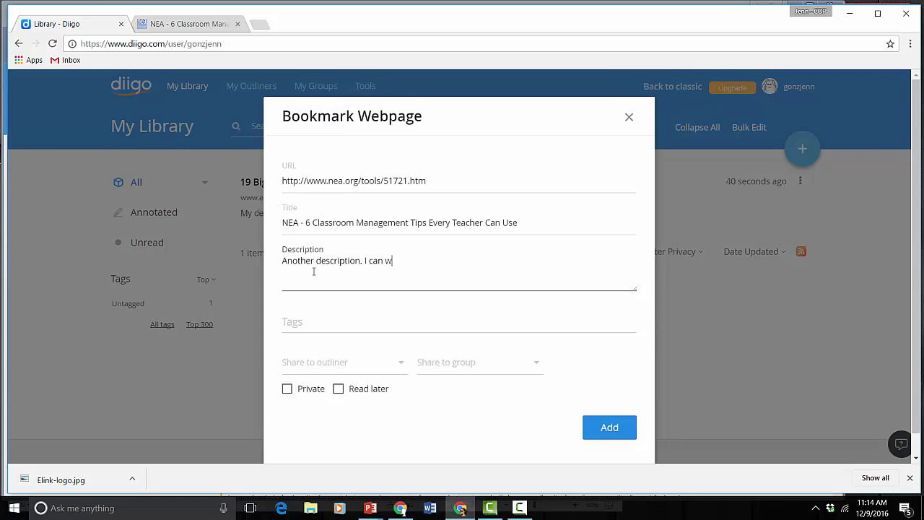
pyautogui.write('rite a lot more here if I want to, which makes this a nice tool for note-taking as well.')
pyautogui.click(318, 319)
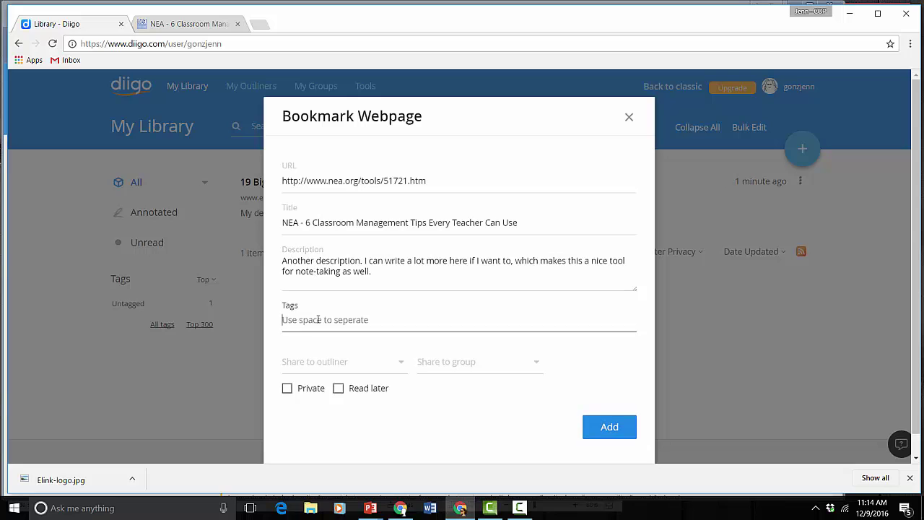
pyautogui.write('"classroom management"')
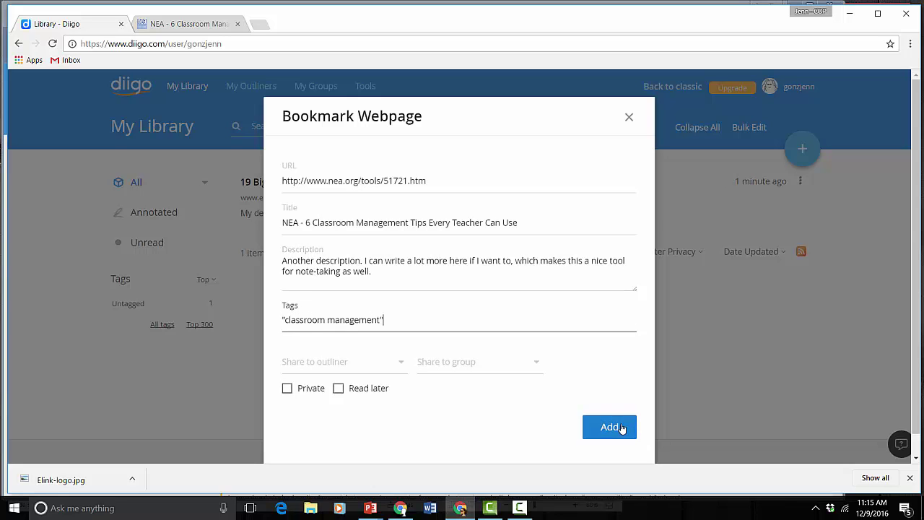
pyautogui.click(609, 427)
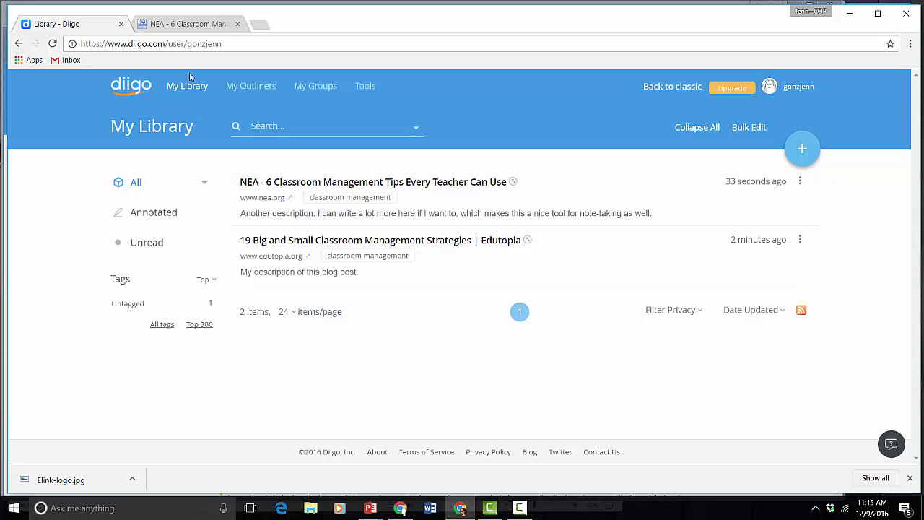
# Step: Copy the gorilla fact sheet's web address and return to the Diigo library tab
pyautogui.click(198, 24)
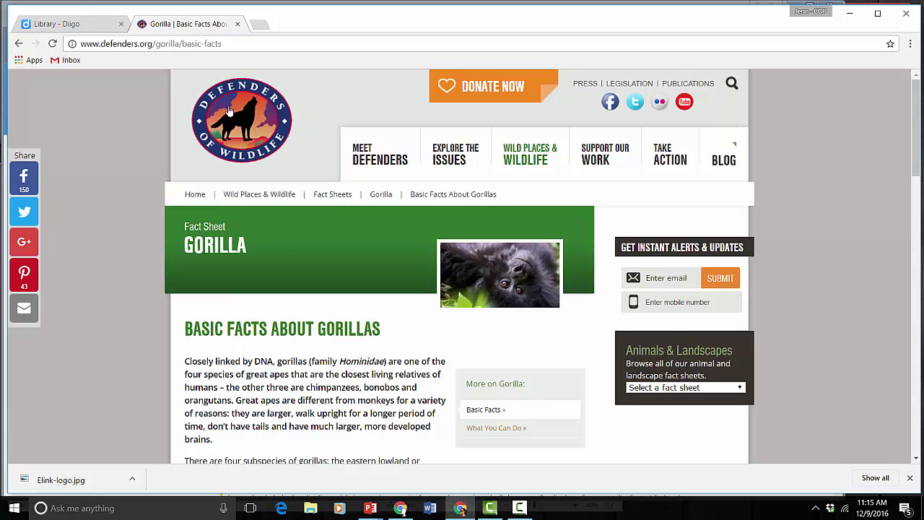
pyautogui.click(184, 44)
pyautogui.rightClick(185, 43)
pyautogui.click(231, 90)
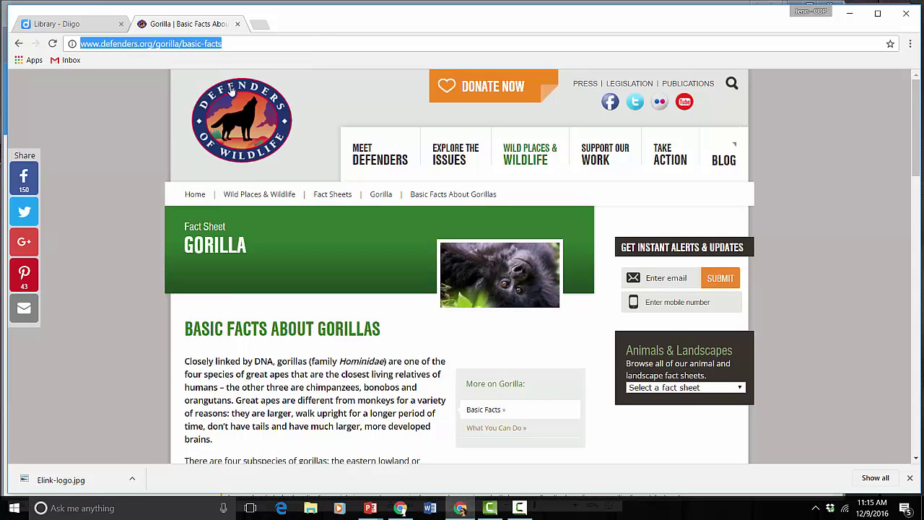
pyautogui.click(94, 24)
# Step: Bookmark the defenders.org gorilla page with no description and the tag gorillas
pyautogui.moveTo(800, 149)
pyautogui.click(800, 183)
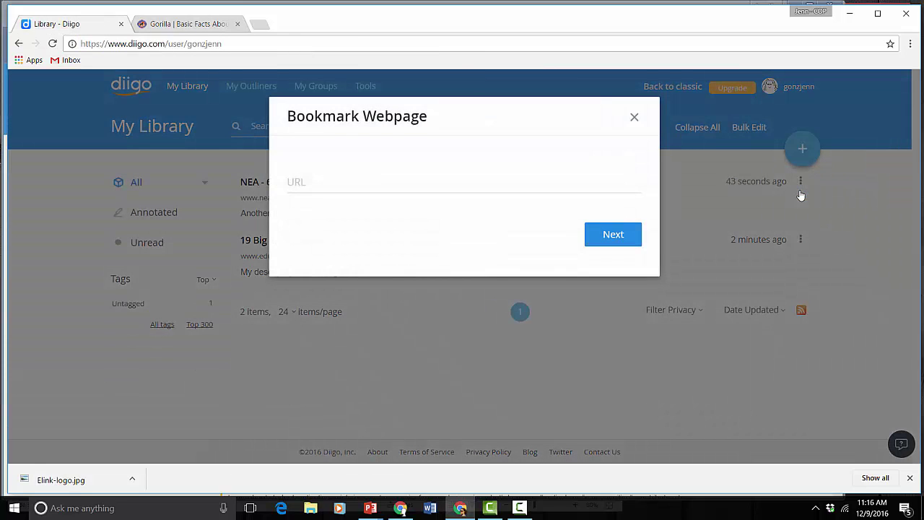
pyautogui.click(394, 183)
pyautogui.hotkey('ctrl', 'v')
pyautogui.click(622, 239)
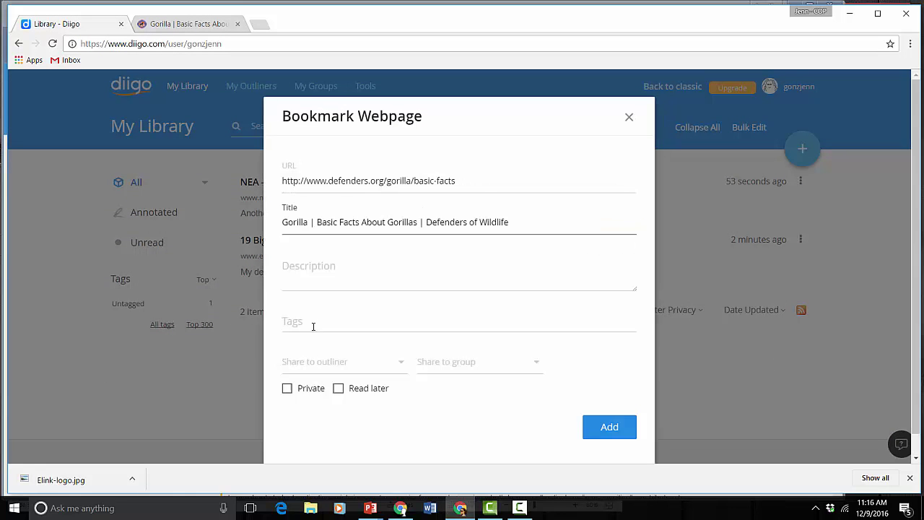
pyautogui.click(305, 325)
pyautogui.write('gorilas')
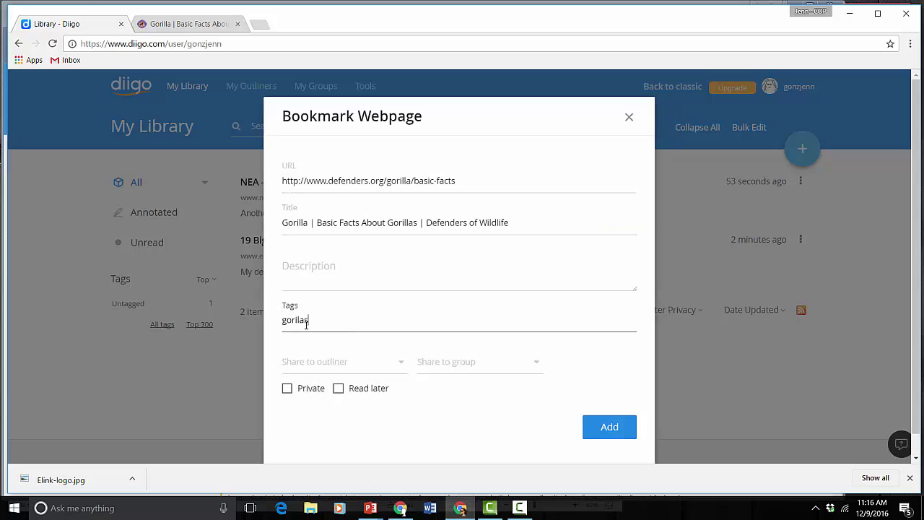
pyautogui.press('Return')
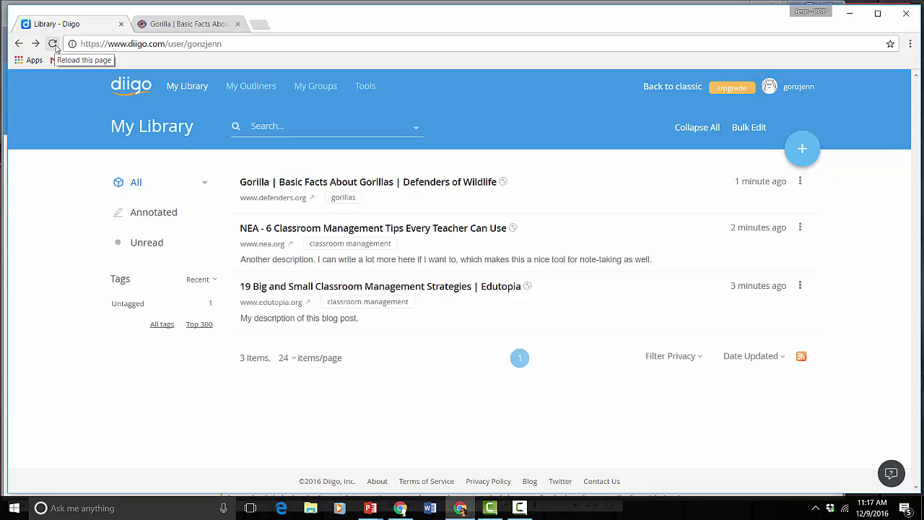
# Step: Reload the library, filter by classroom management then gorillas, and show all bookmarks again
pyautogui.click(53, 44)
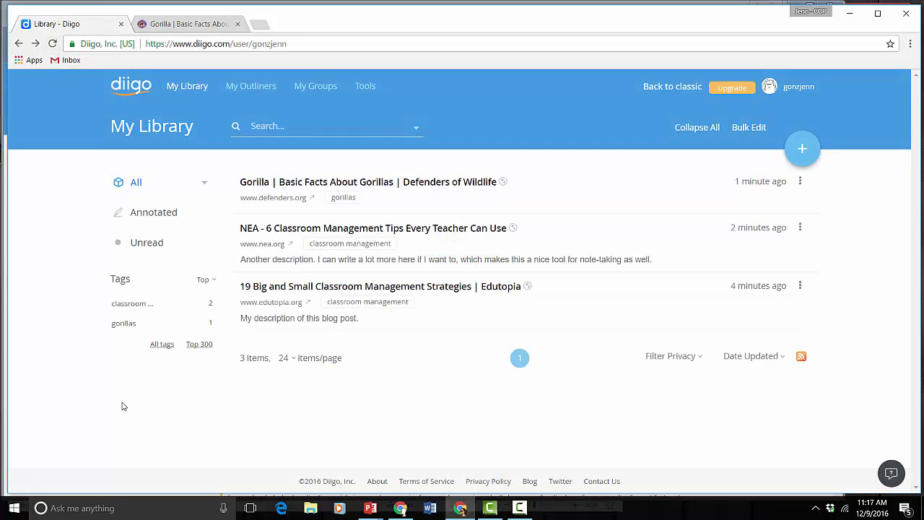
pyautogui.click(141, 304)
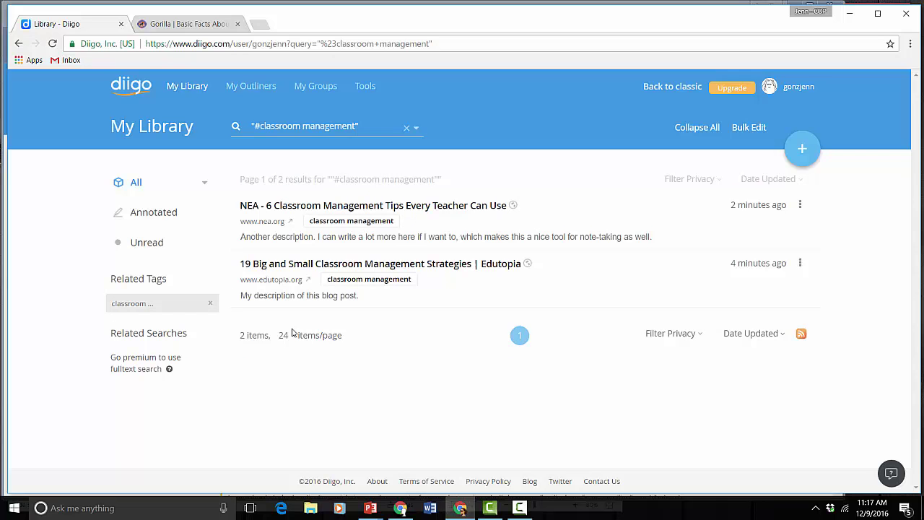
pyautogui.click(210, 302)
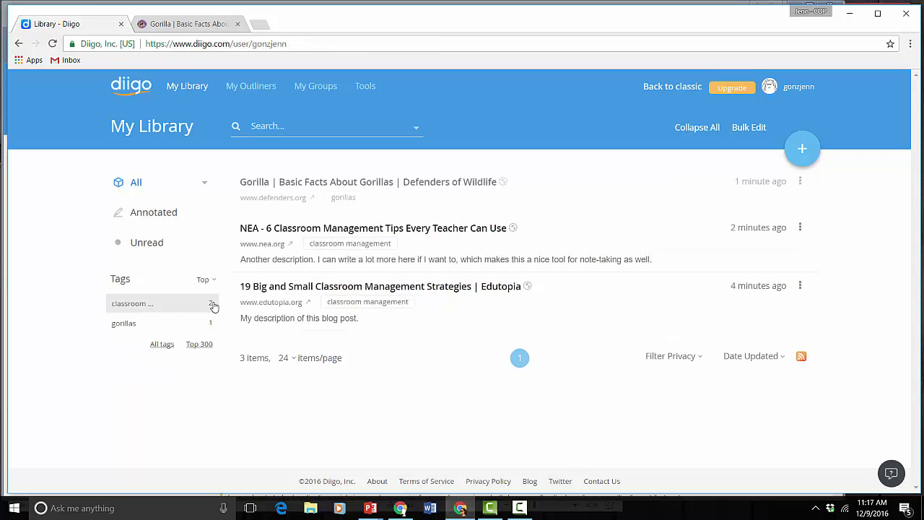
pyautogui.click(124, 324)
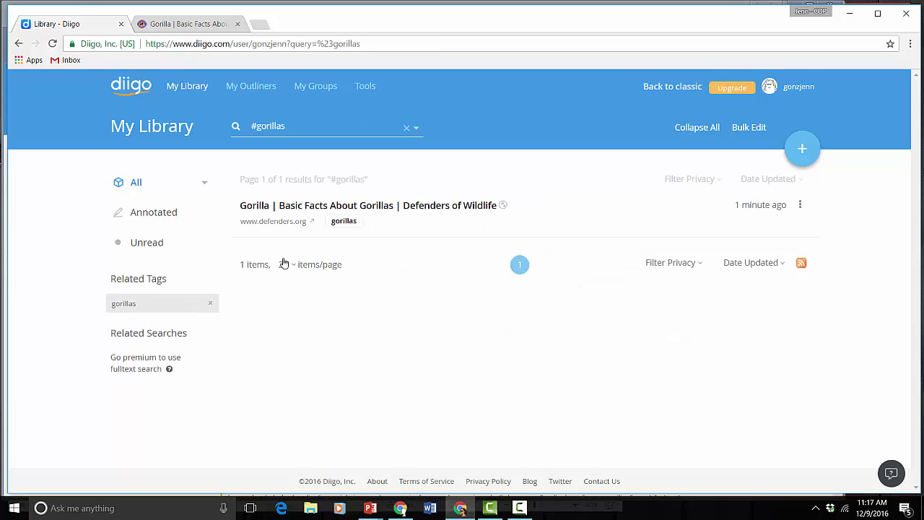
pyautogui.click(137, 185)
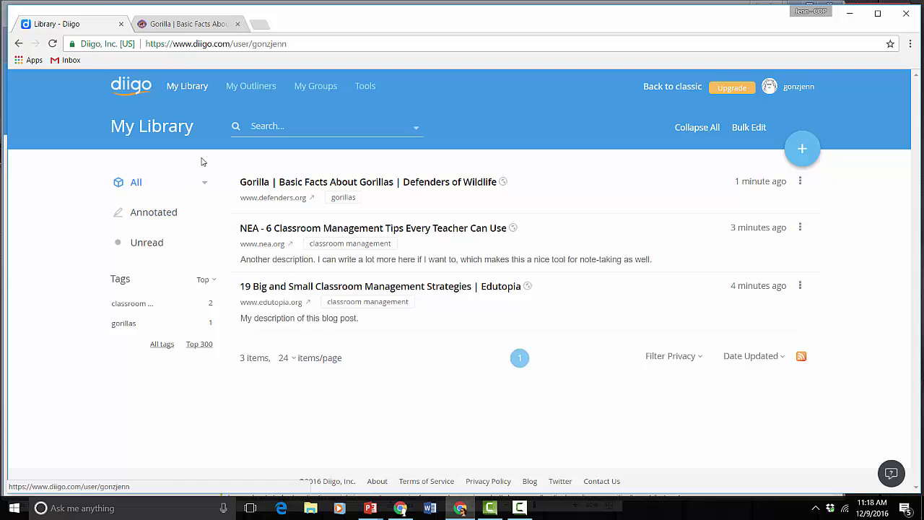
# Step: Create a 'Classroom Management' outliner with bullets 'Articles on Classroom Management' and 'Classroom Management Training'
pyautogui.click(253, 91)
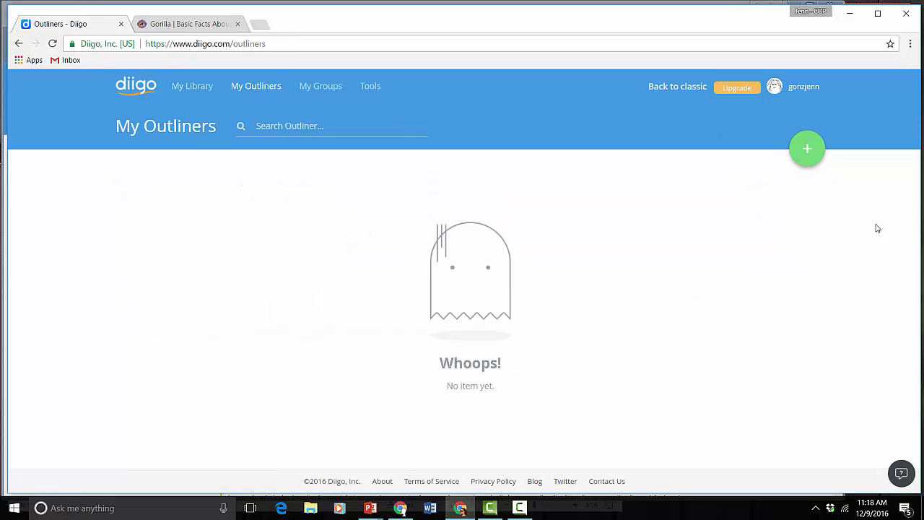
pyautogui.click(809, 152)
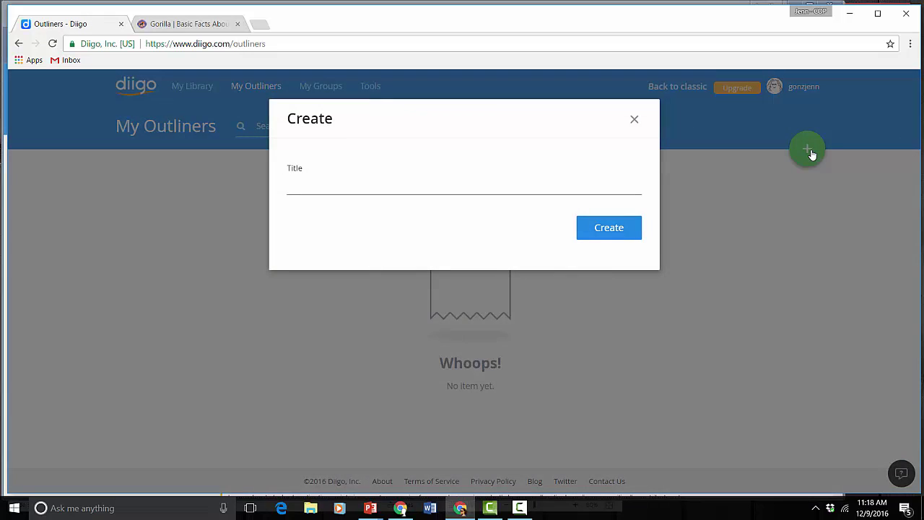
pyautogui.write('Classroom Management')
pyautogui.press('Return')
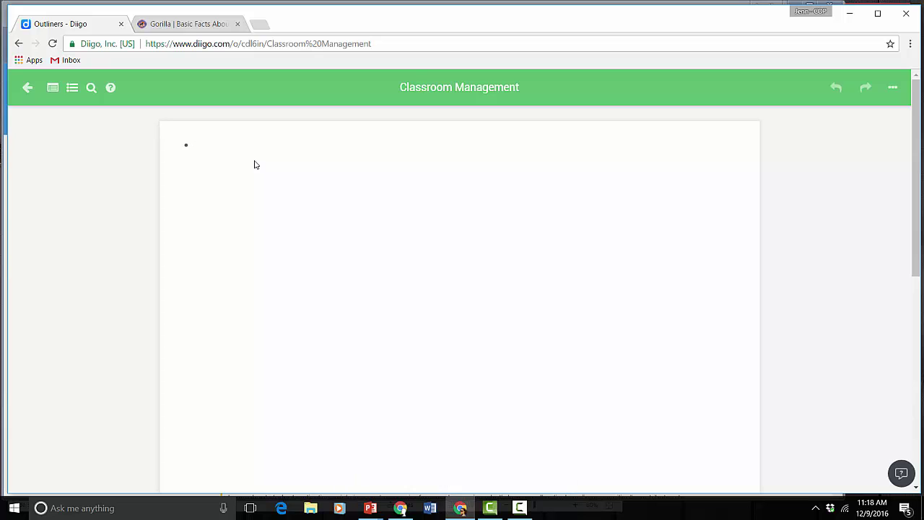
pyautogui.write('Articles on Classroom Ma')
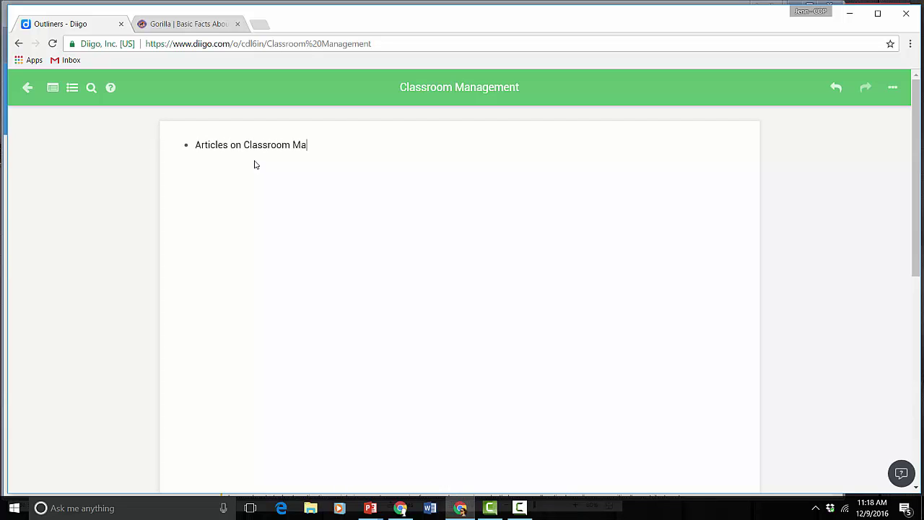
pyautogui.write('nagement ')
pyautogui.write('Classroom Managem')
pyautogui.write('ent Training')
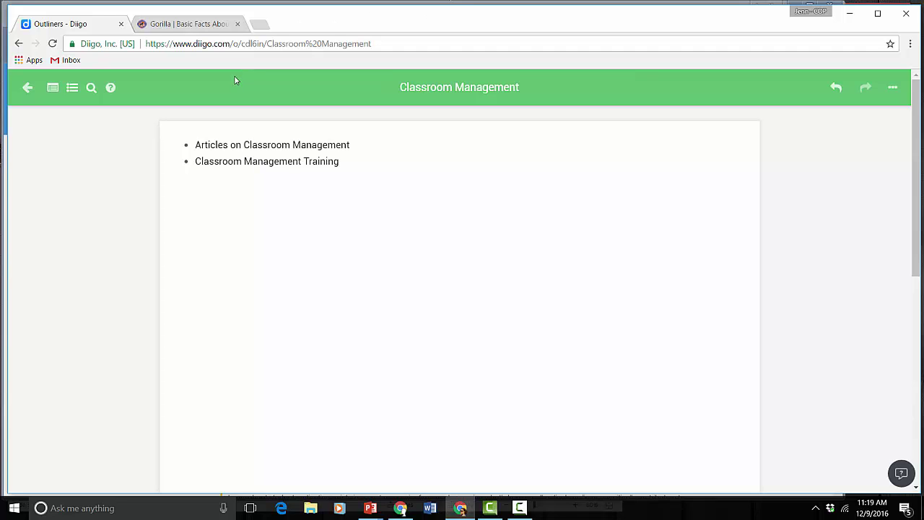
# Step: Insert the NEA article as a link nested under 'Articles on Classroom Management', keeping it expanded
pyautogui.click(49, 88)
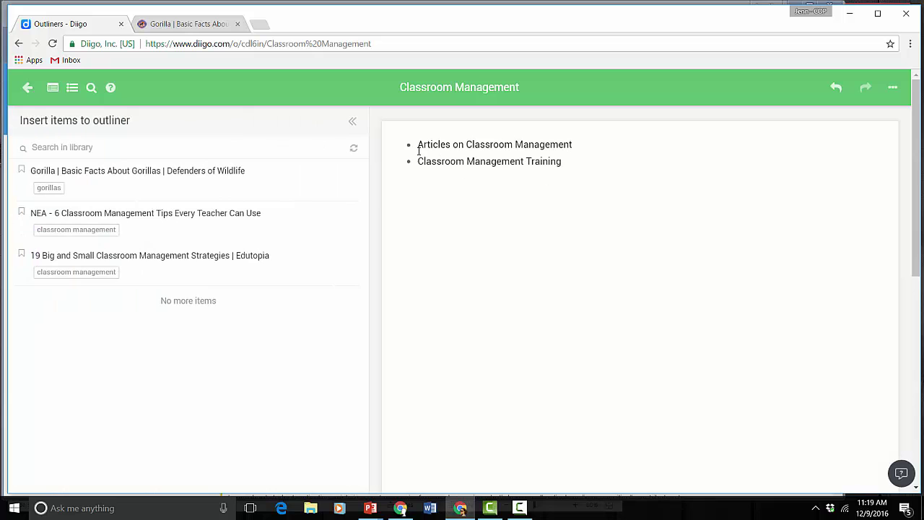
pyautogui.click(576, 143)
pyautogui.press('Return')
pyautogui.moveTo(248, 216)
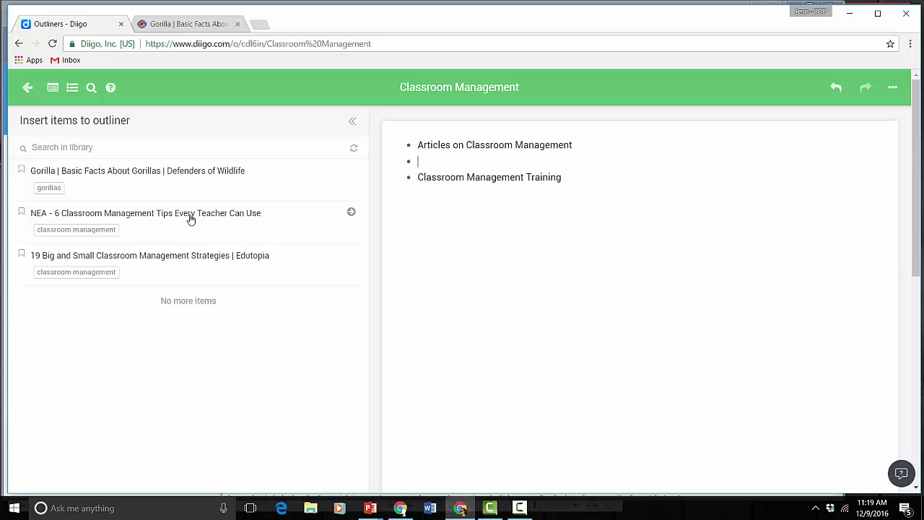
pyautogui.click(351, 212)
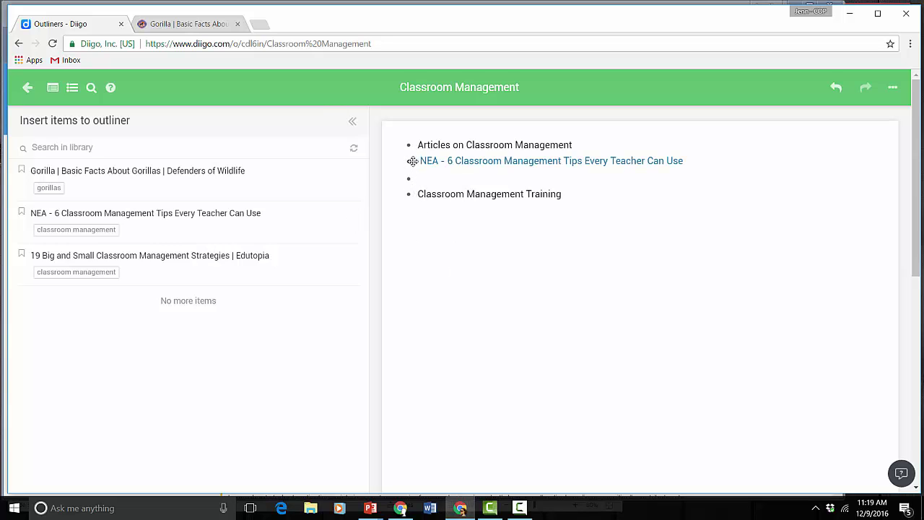
pyautogui.moveTo(412, 161); pyautogui.dragTo(418, 162)
pyautogui.press('Tab')
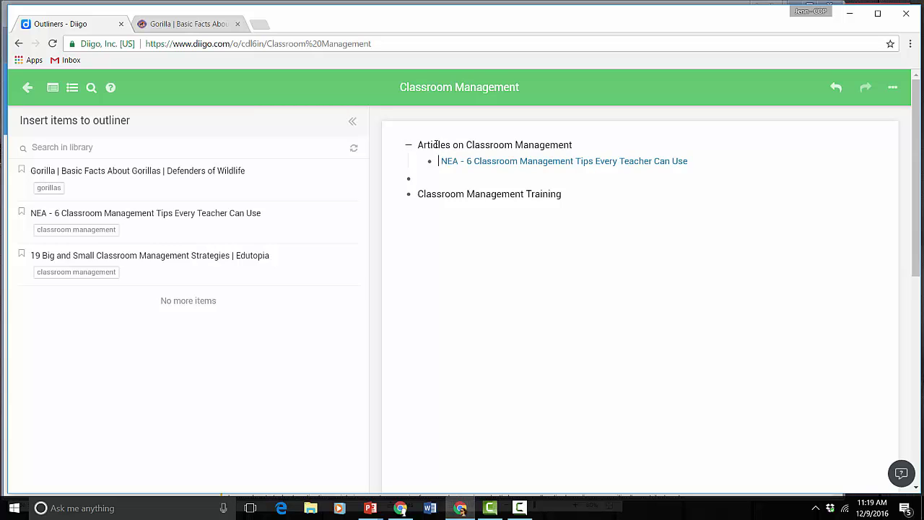
pyautogui.click(410, 145)
pyautogui.hotkey('ctrl', 'z')
# Step: Leave the outliner, pass through My Library, and go to the Diigo Tools page
pyautogui.click(27, 90)
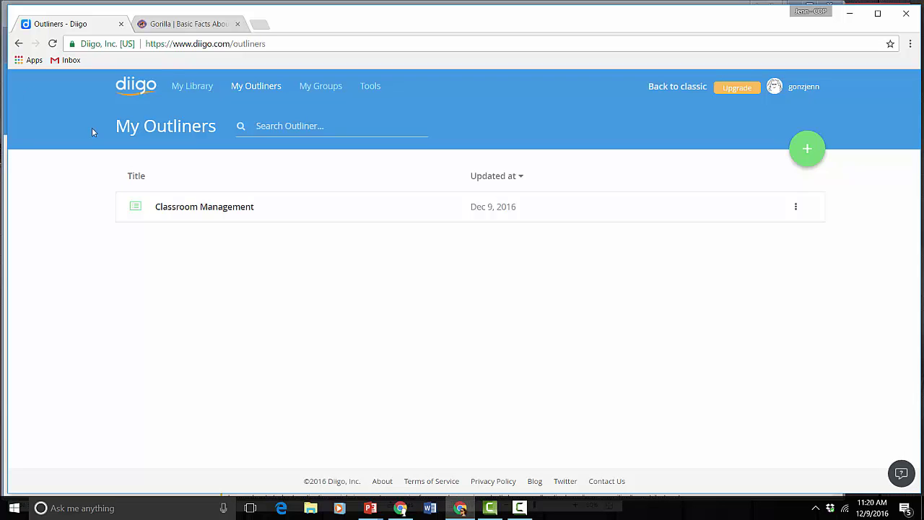
pyautogui.click(206, 90)
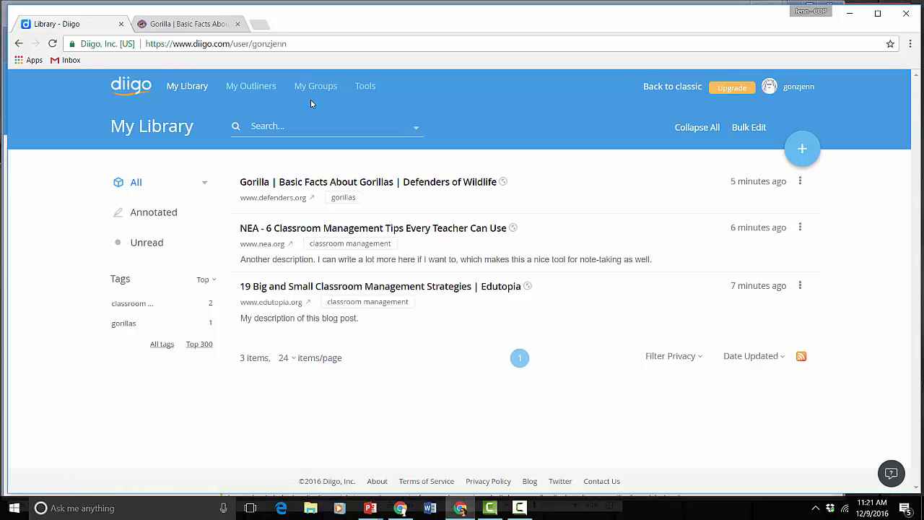
pyautogui.click(366, 87)
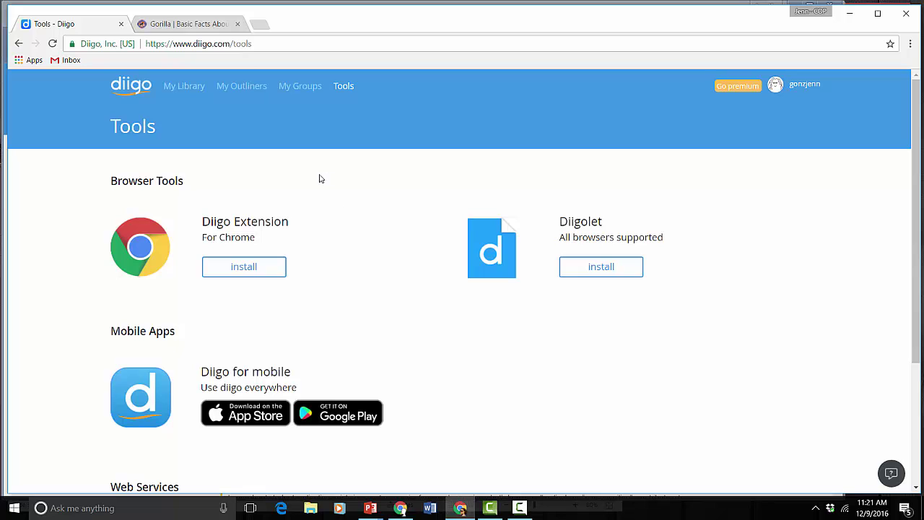
# Step: Go back to the library, switch to classic Diigo, then return to the new interface
pyautogui.click(19, 43)
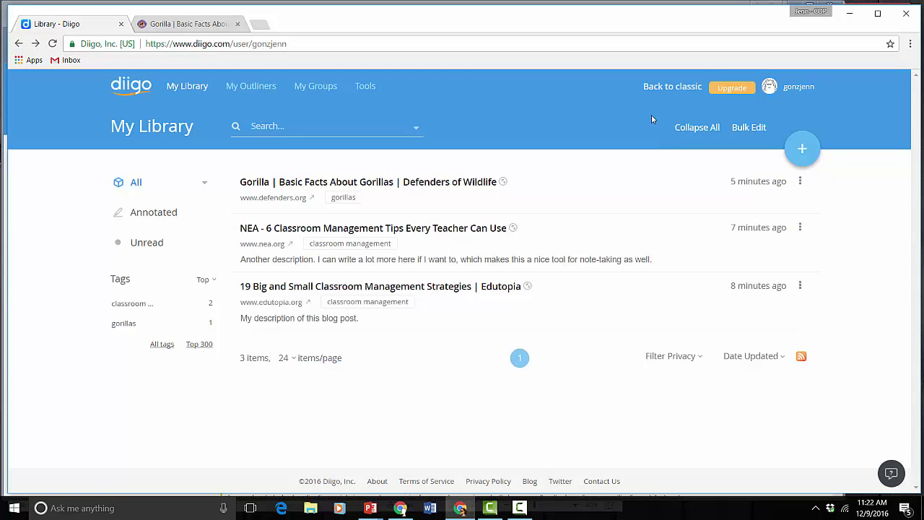
pyautogui.click(683, 89)
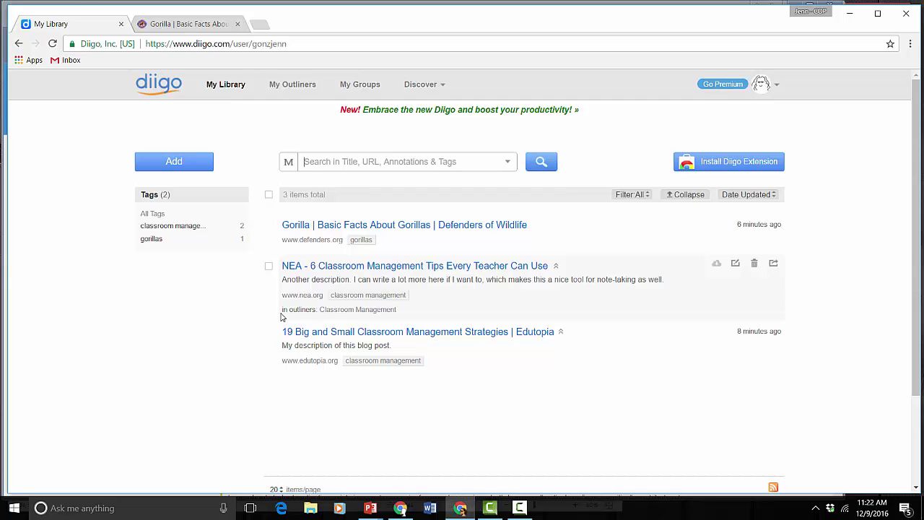
pyautogui.click(534, 112)
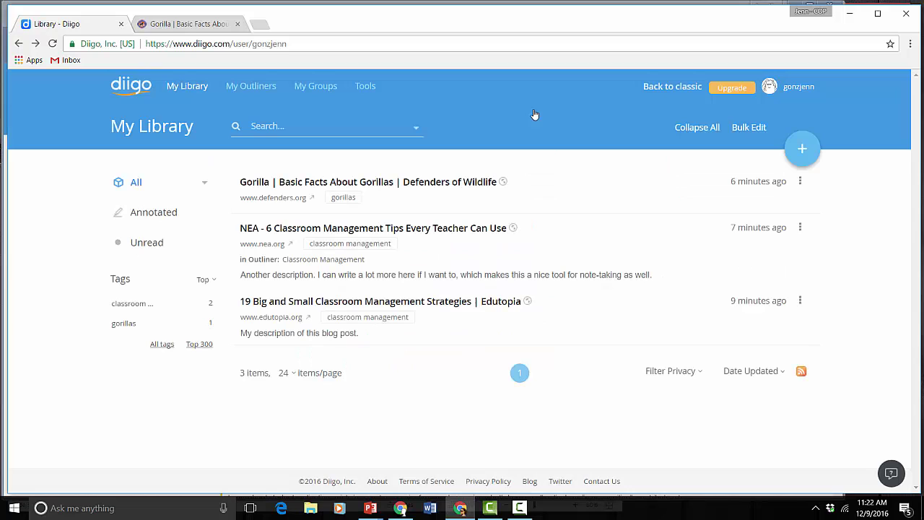